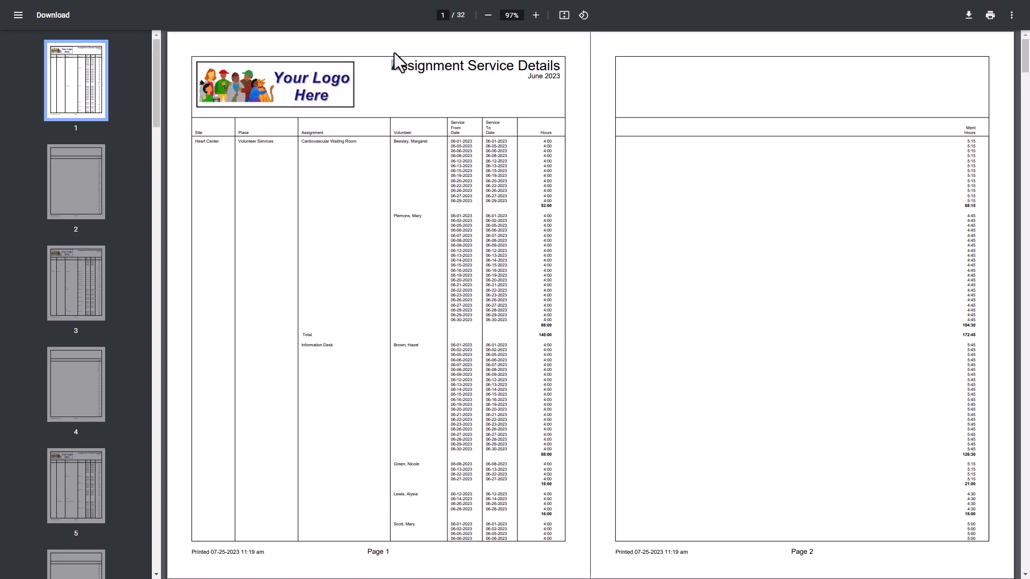
- Close the report preview and open the stock Assignment service details report, among the Service details reports, for customizing
key(ctrl+w)
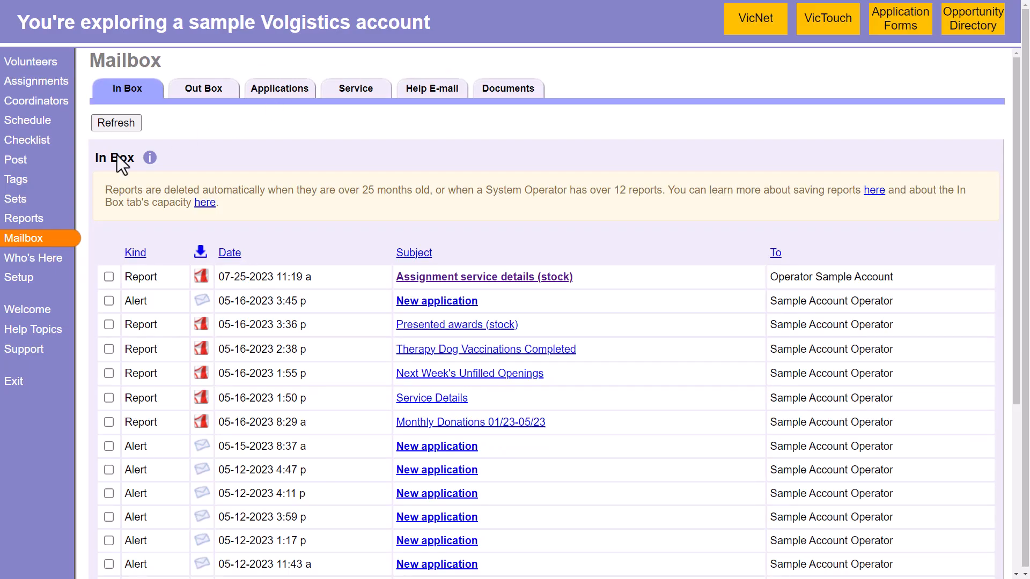
click(29, 220)
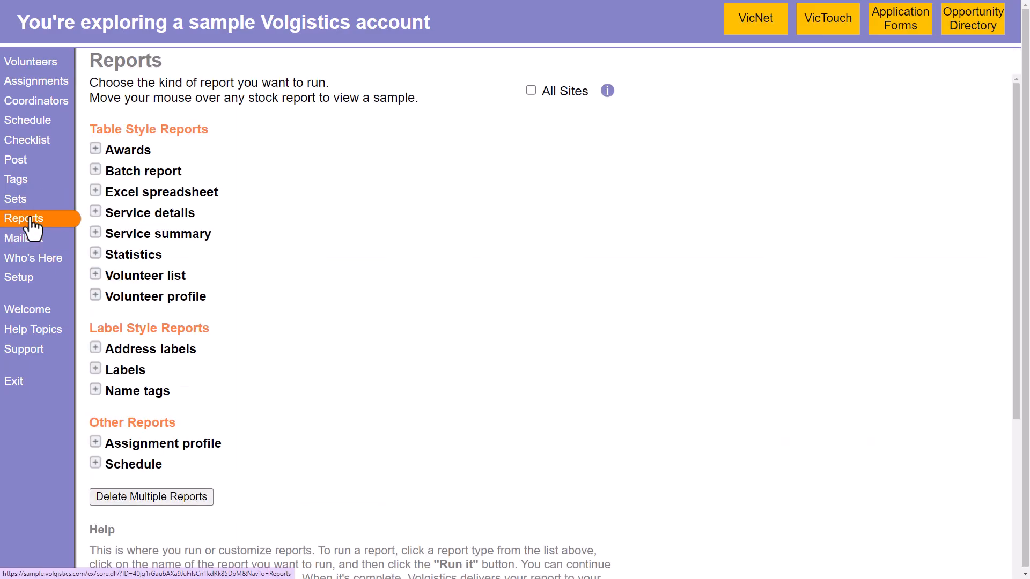
click(134, 213)
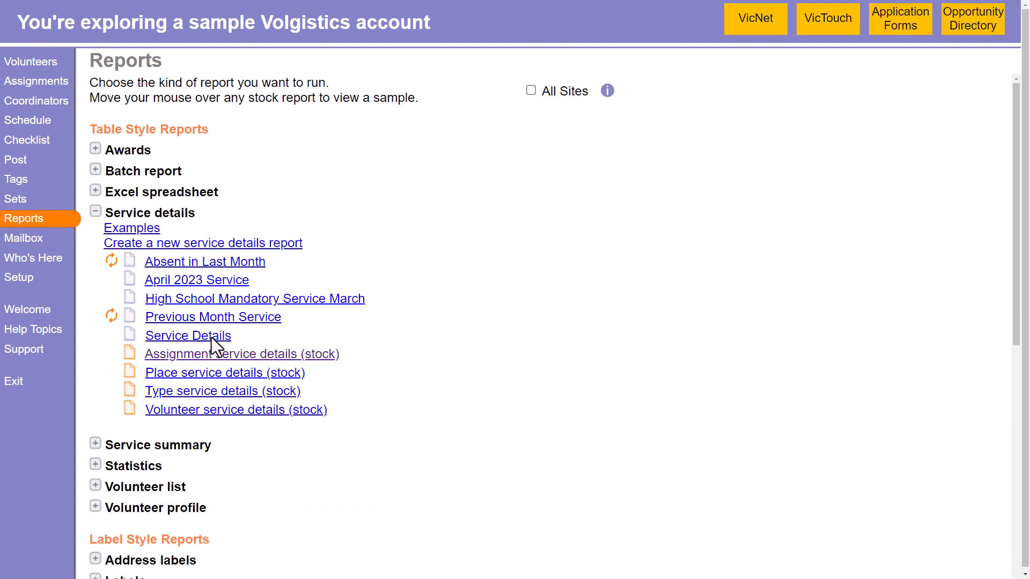
mouse_move(252, 357)
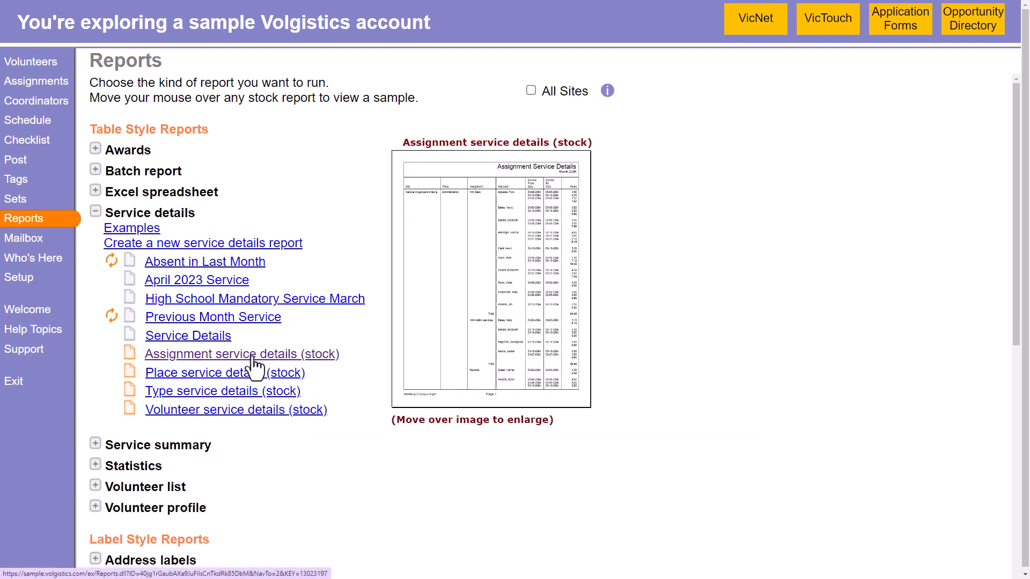
click(251, 356)
click(116, 243)
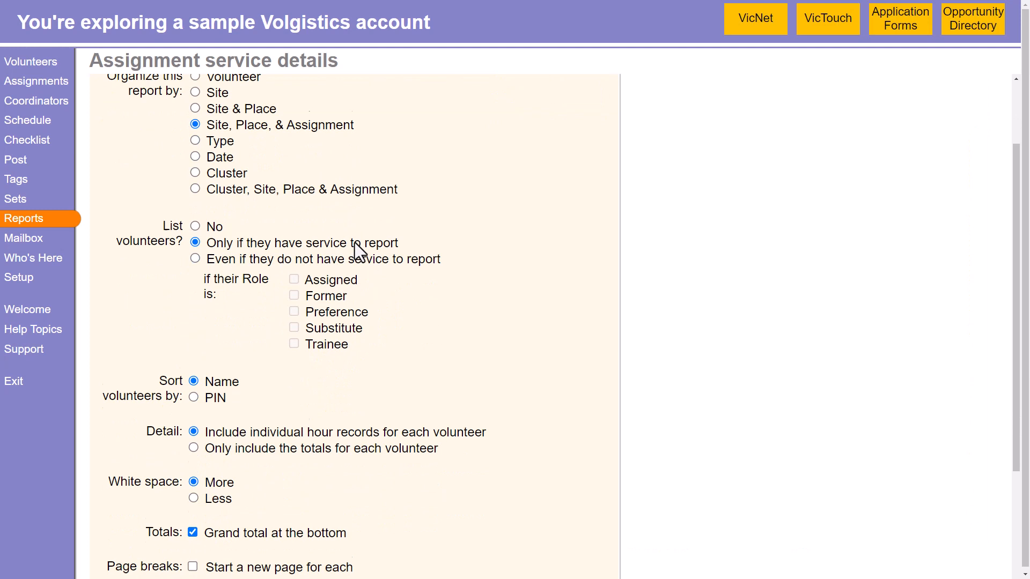
scroll(355, 243, down, 1)
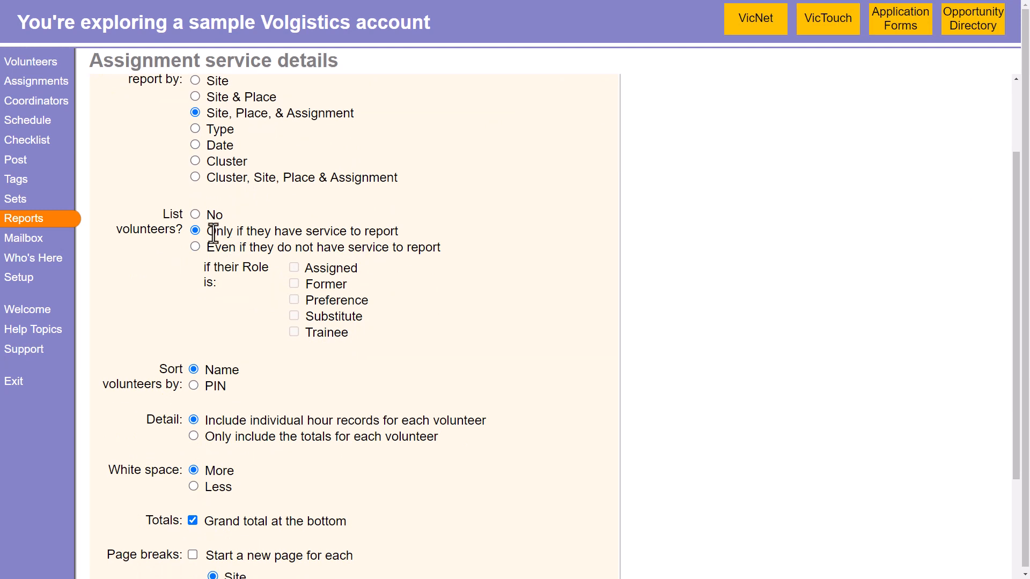
double_click(211, 215)
click(241, 220)
scroll(241, 219, up, 3)
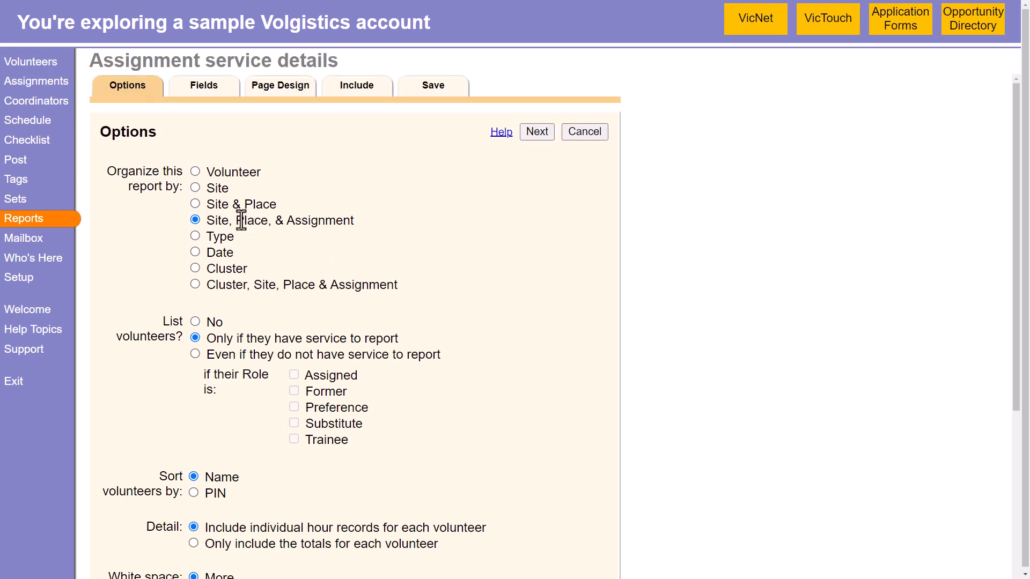
- Remove the To date and Merit hours fields from the report's service records
click(204, 84)
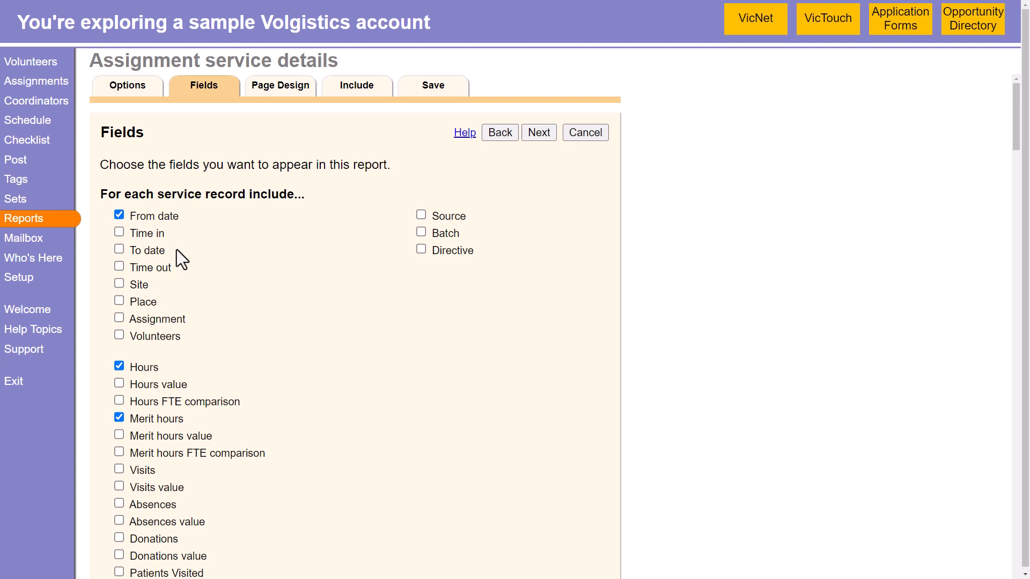
scroll(205, 269, down, 3)
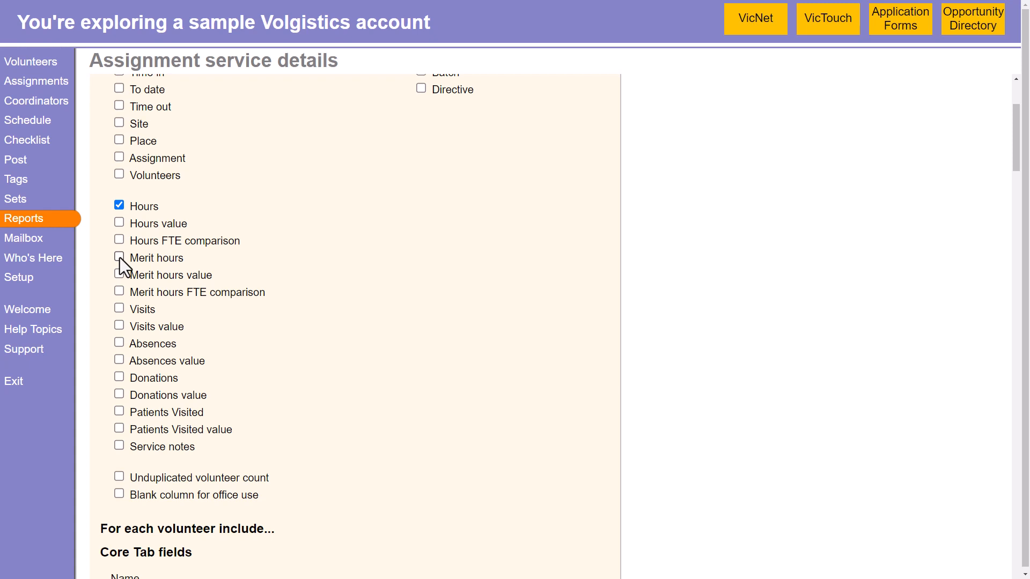
scroll(360, 356, down, 8)
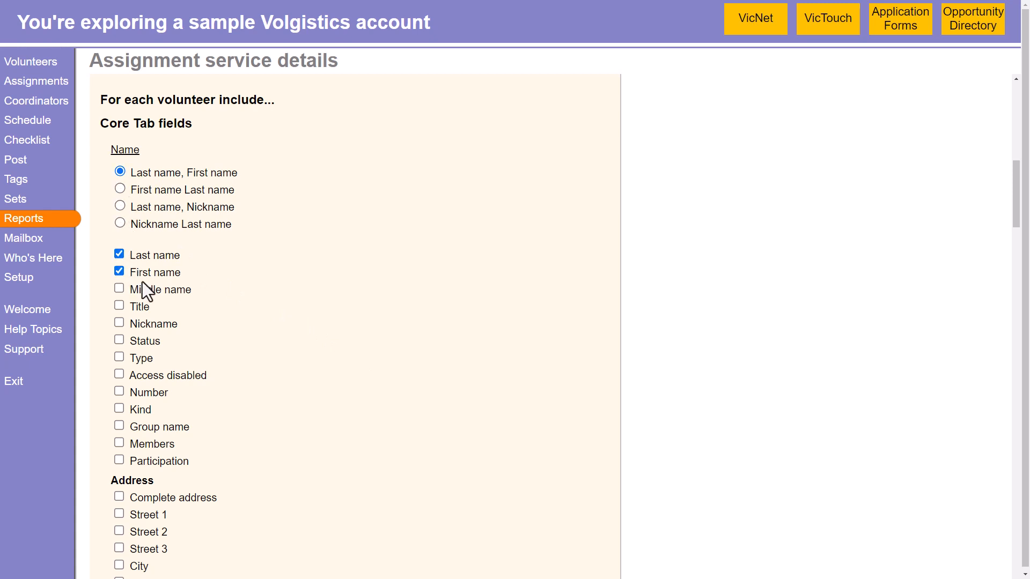
click(120, 253)
scroll(208, 255, down, 5)
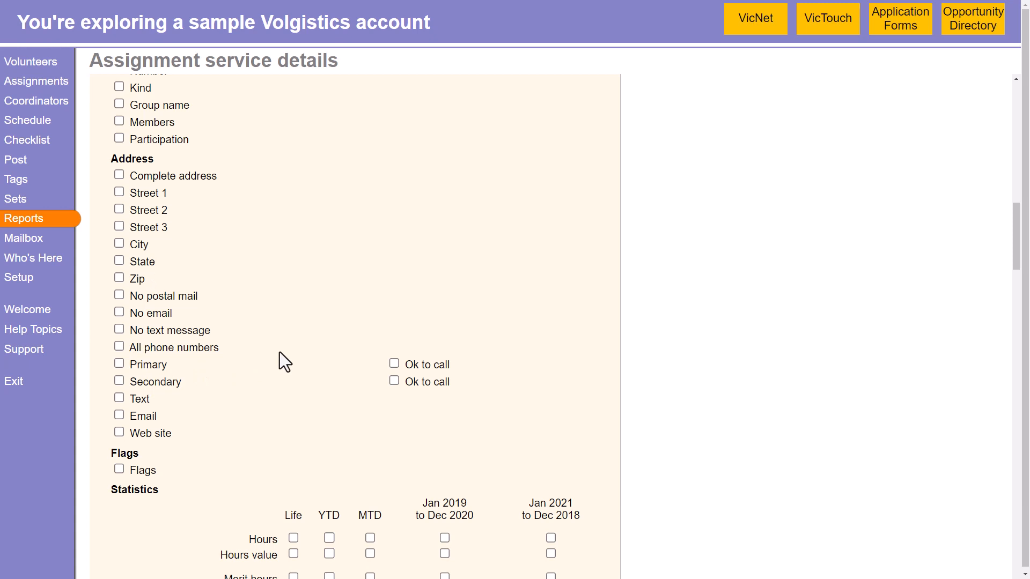
scroll(279, 352, up, 15)
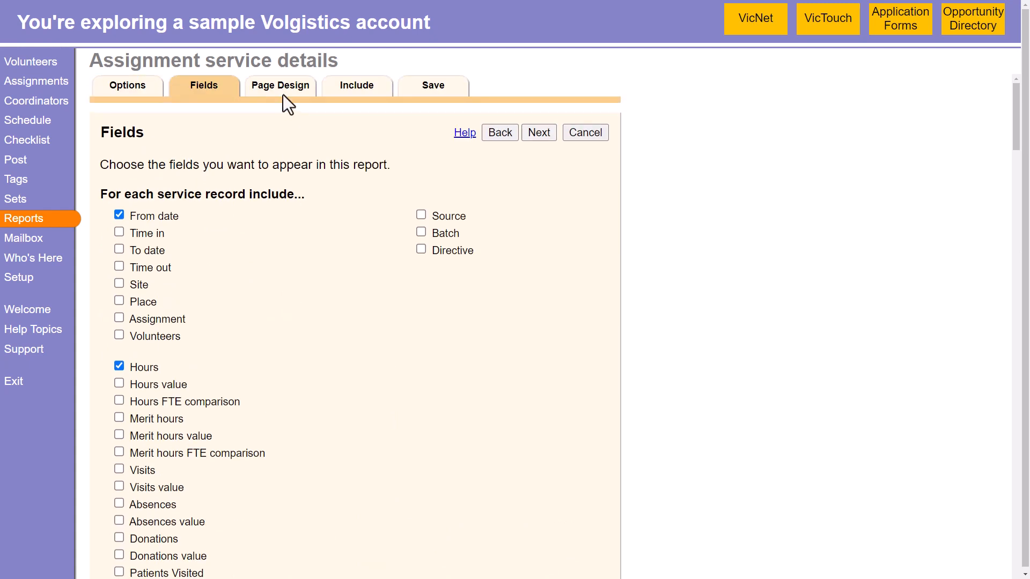
- Set the report's page orientation to Landscape in its page design
click(278, 88)
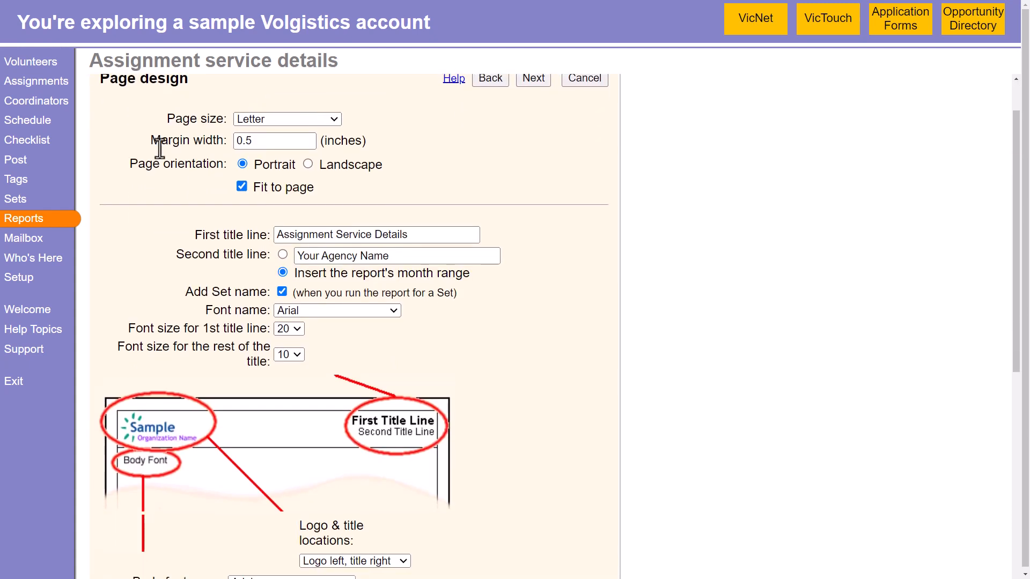
drag(139, 164, 252, 166)
click(310, 164)
drag(314, 165, 395, 163)
click(398, 163)
drag(249, 187, 318, 186)
click(318, 186)
drag(151, 140, 235, 142)
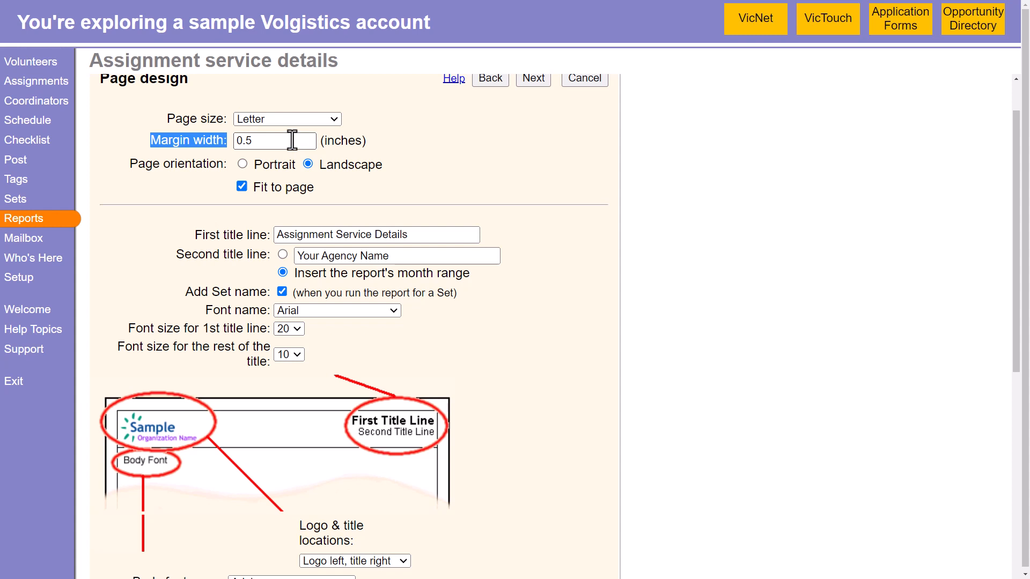
click(359, 141)
scroll(366, 140, down, 1)
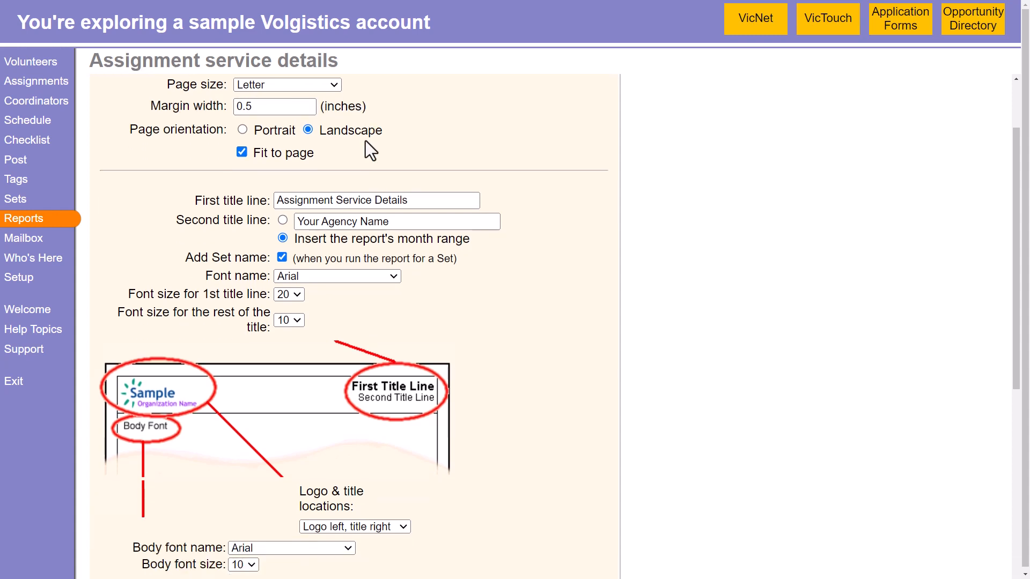
scroll(365, 140, down, 5)
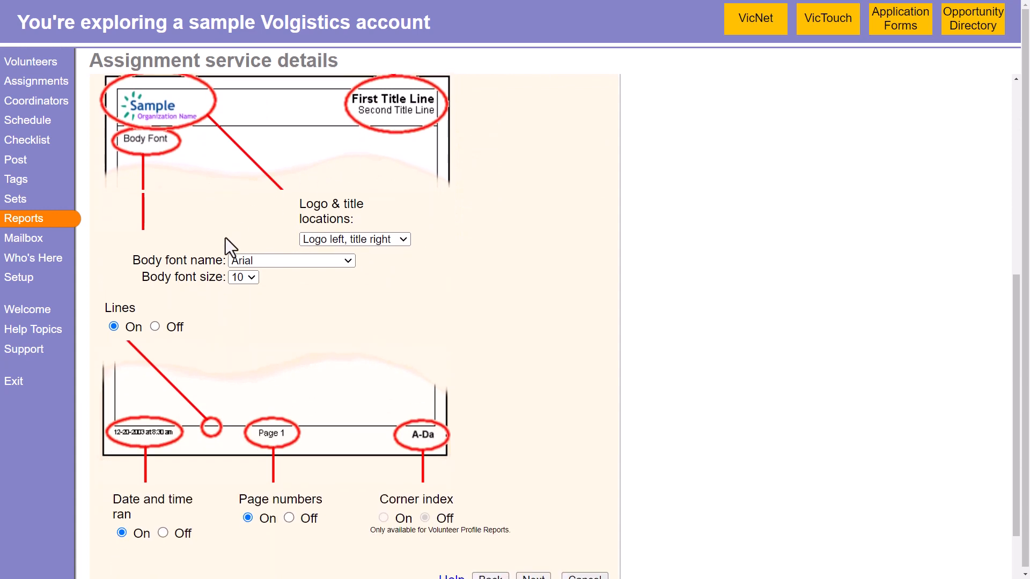
drag(157, 278, 223, 280)
click(195, 278)
scroll(338, 291, up, 1)
scroll(338, 291, up, 5)
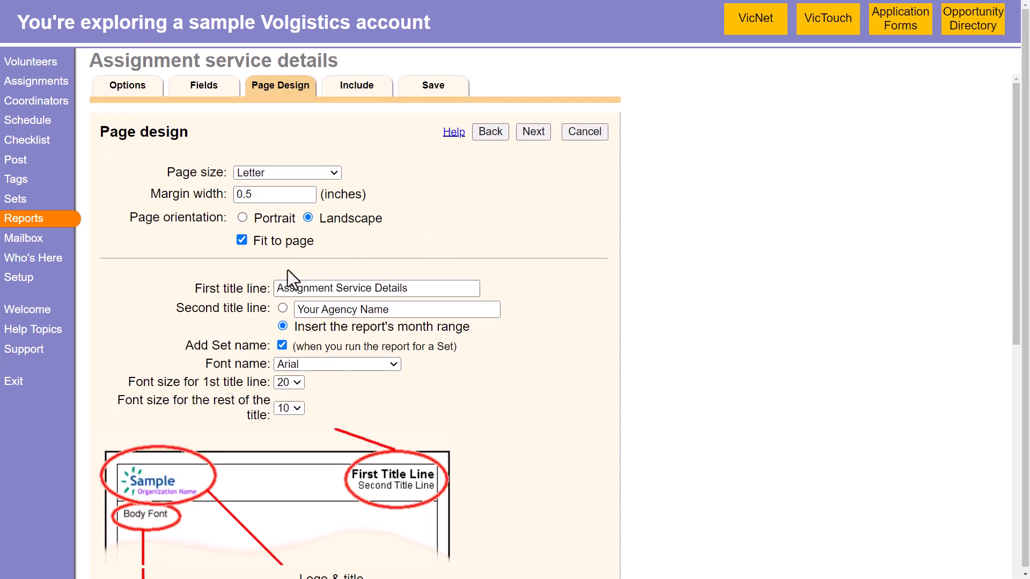
- Save the customized Assignment service details report and run it
click(425, 83)
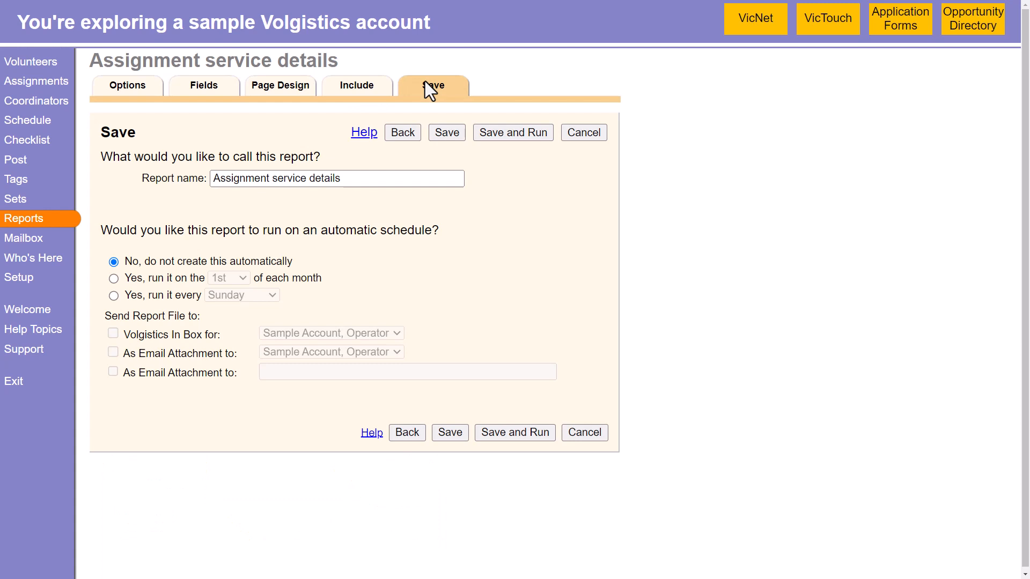
click(491, 134)
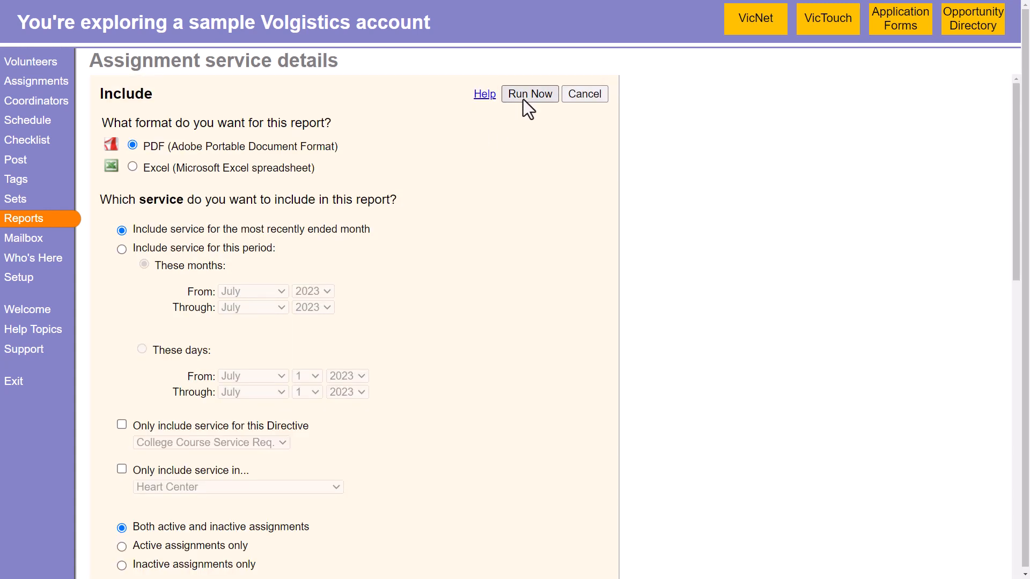
click(522, 99)
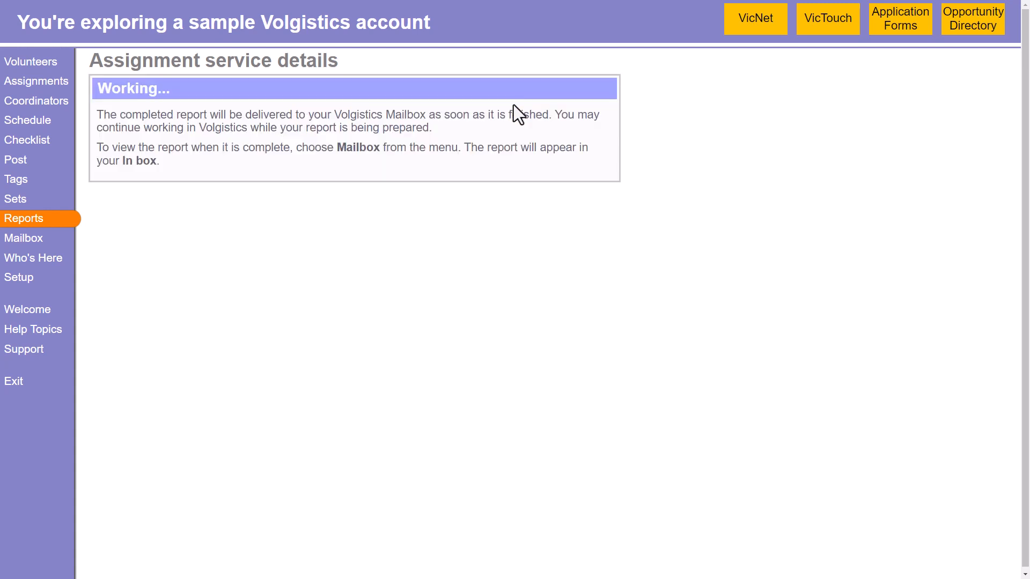
- Open the newly run Assignment service details report from the mailbox, review its first three pages and close it
click(56, 240)
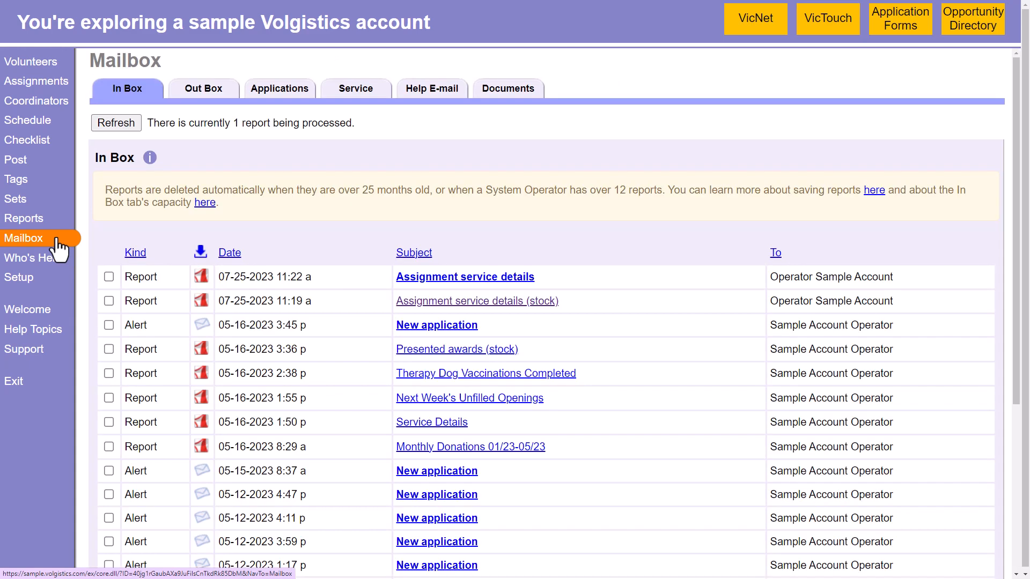
click(443, 278)
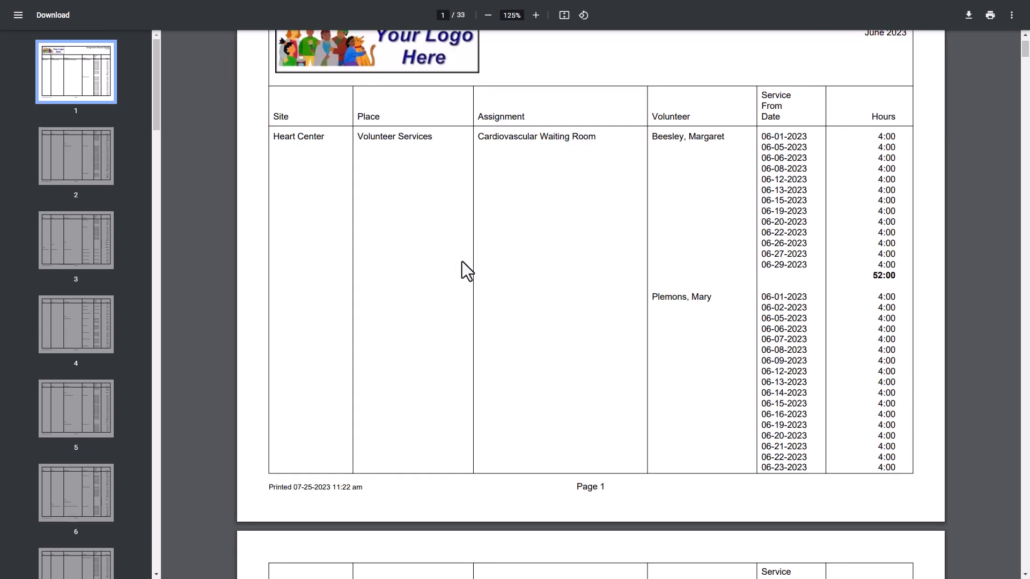
scroll(462, 262, down, 5)
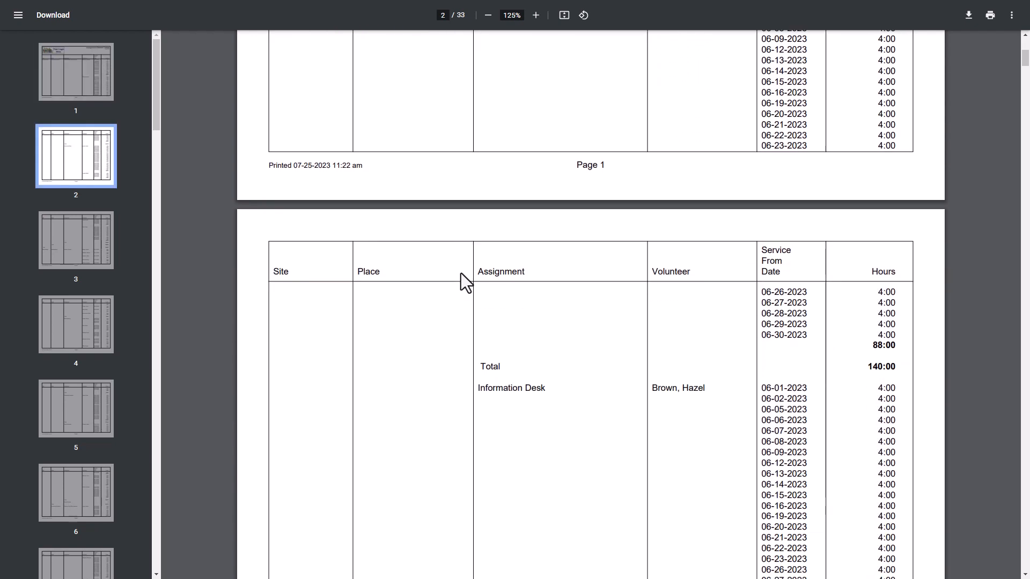
scroll(462, 278, down, 5)
scroll(465, 289, down, 10)
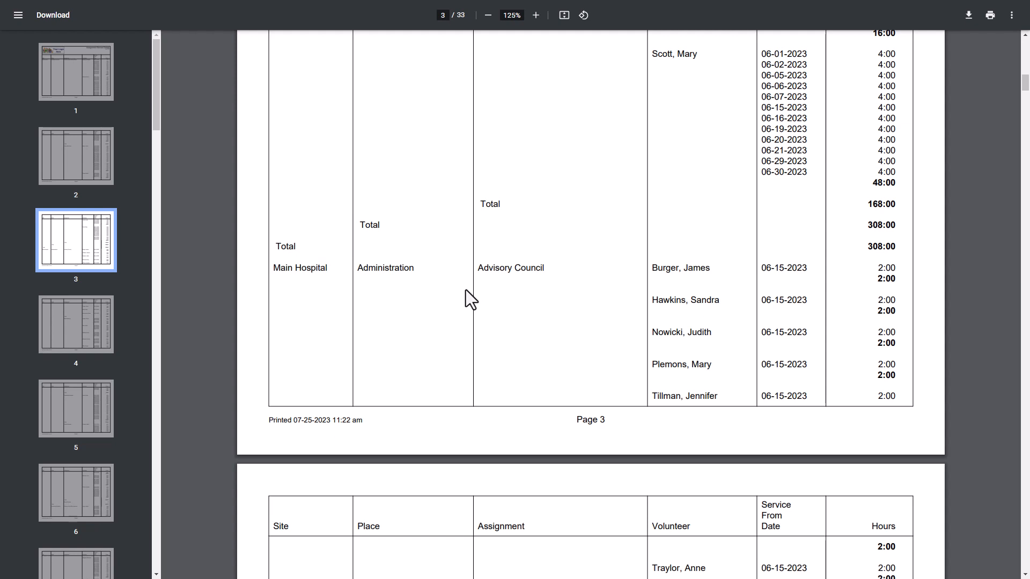
key(ctrl+w)
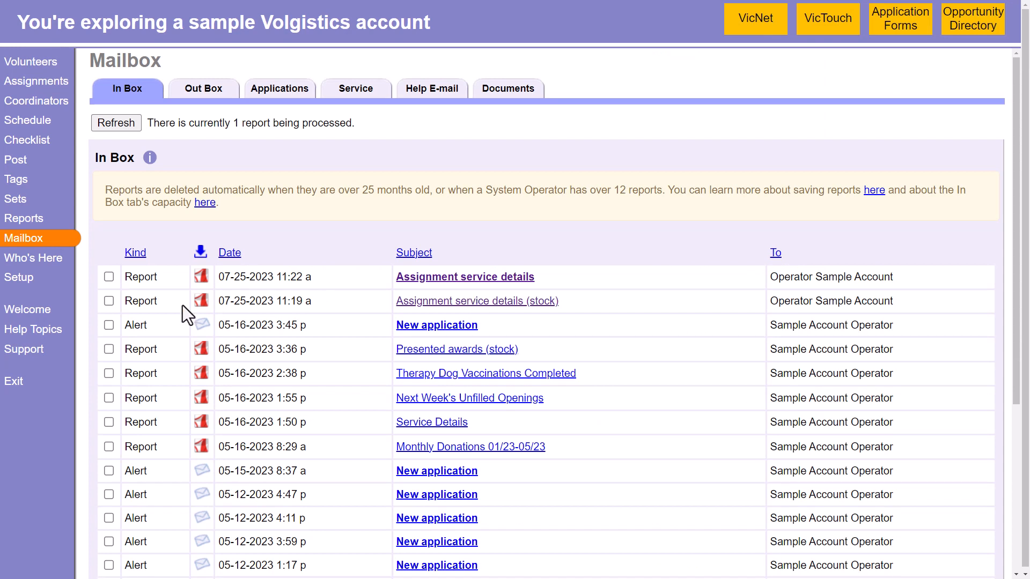
- Open the support page for help e-mail inquiries
click(31, 354)
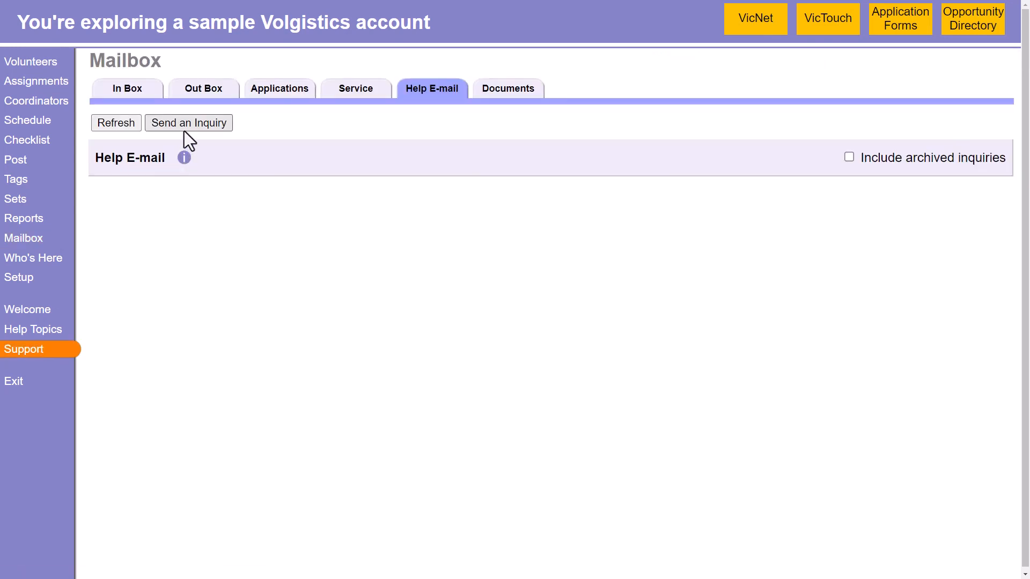